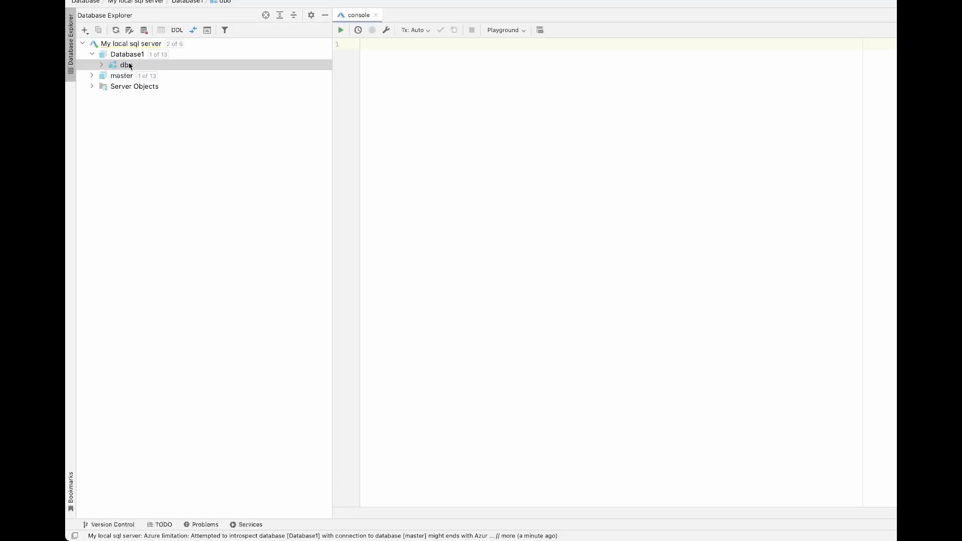
- Start a new table named Persons in the dbo schema of Database1
right_click(127, 64)
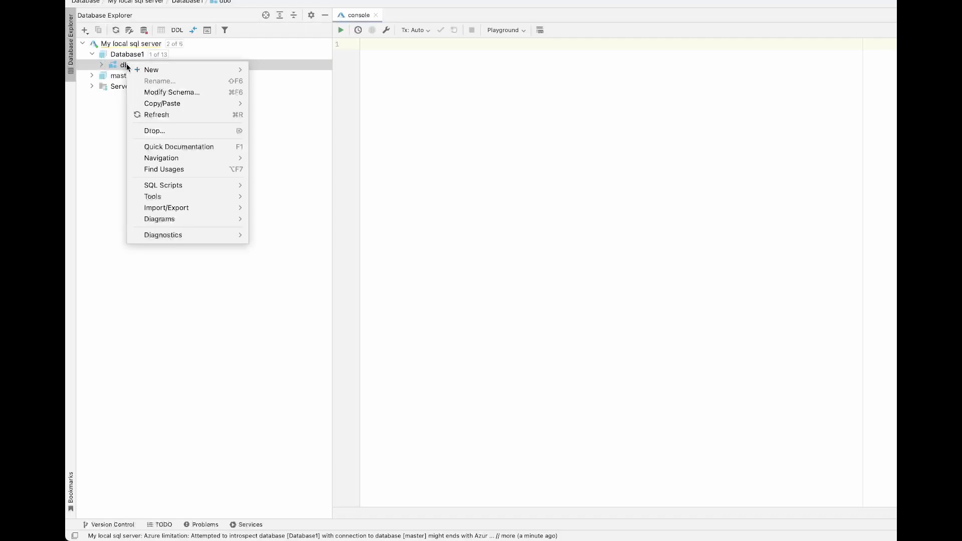
mouse_move(154, 69)
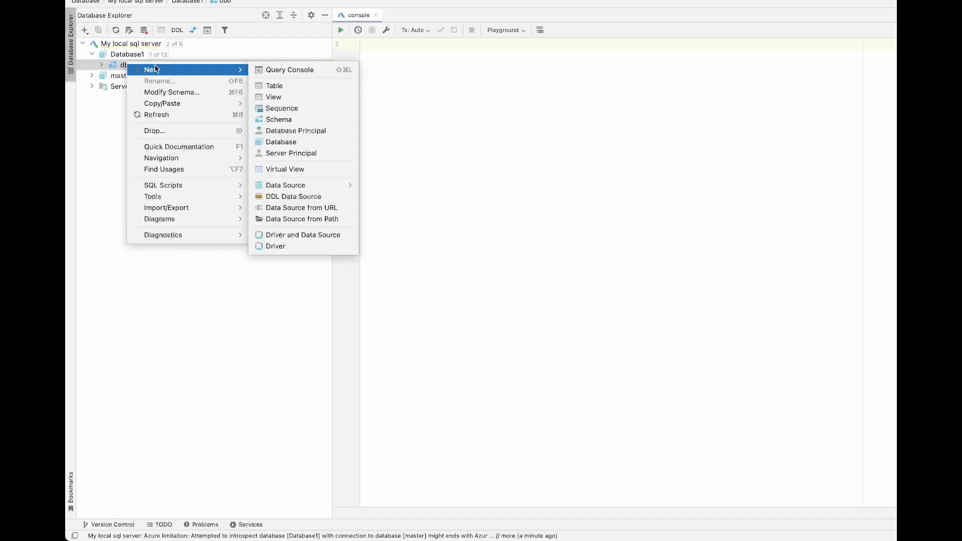
left_click(291, 84)
left_click_drag(599, 131, 505, 54)
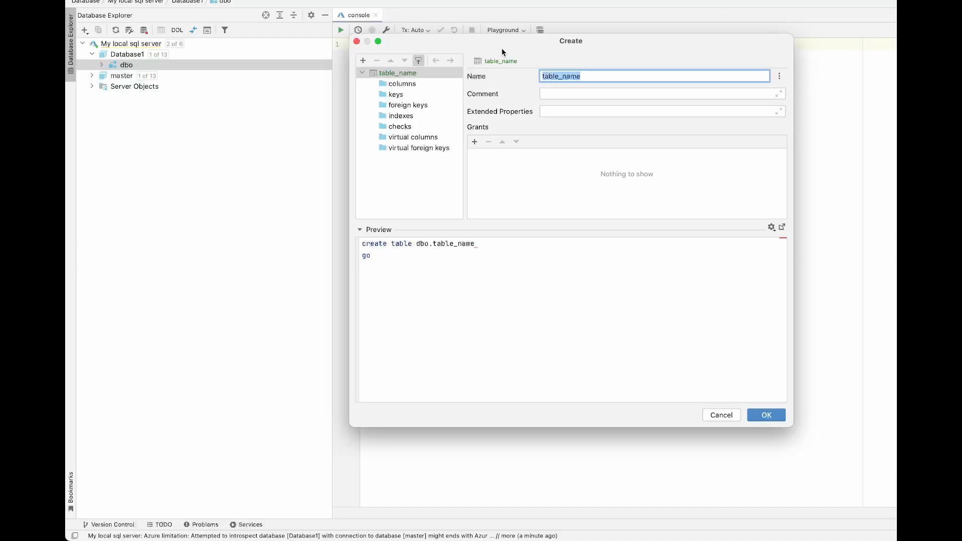
type("Pe")
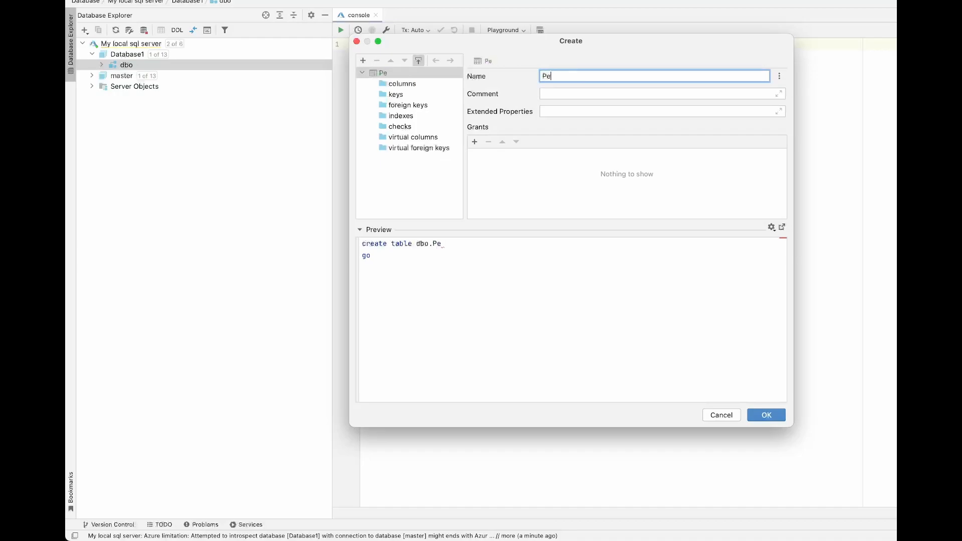
type("rsons")
left_click(409, 86)
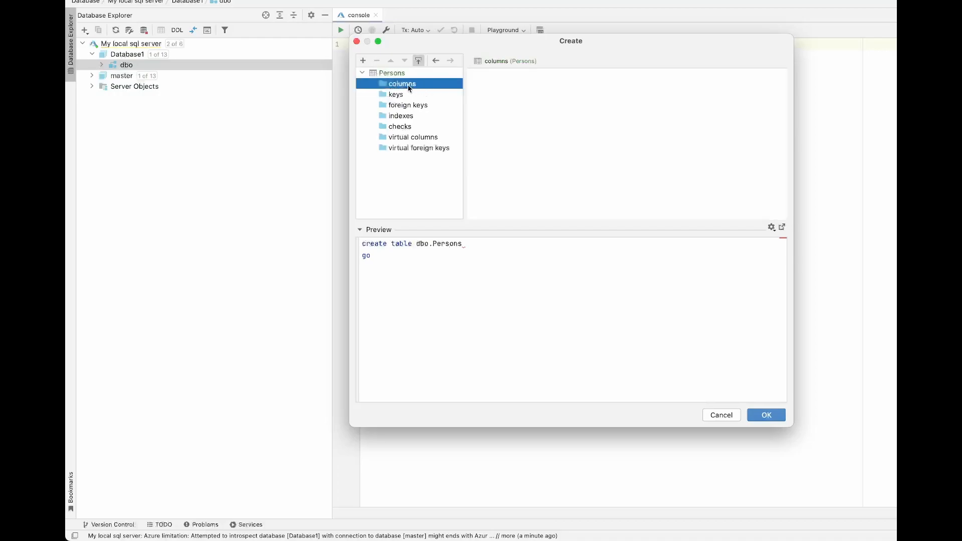
left_click(397, 99)
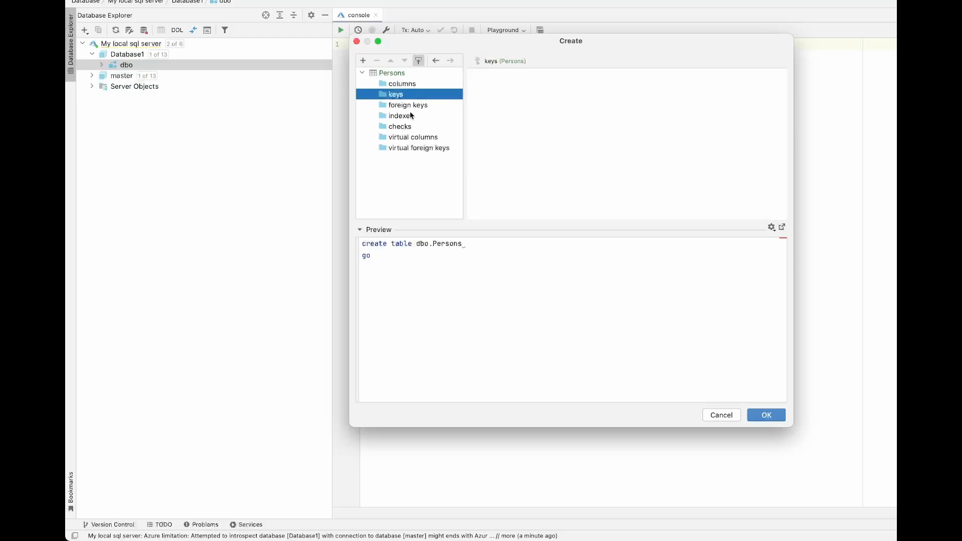
left_click(406, 110)
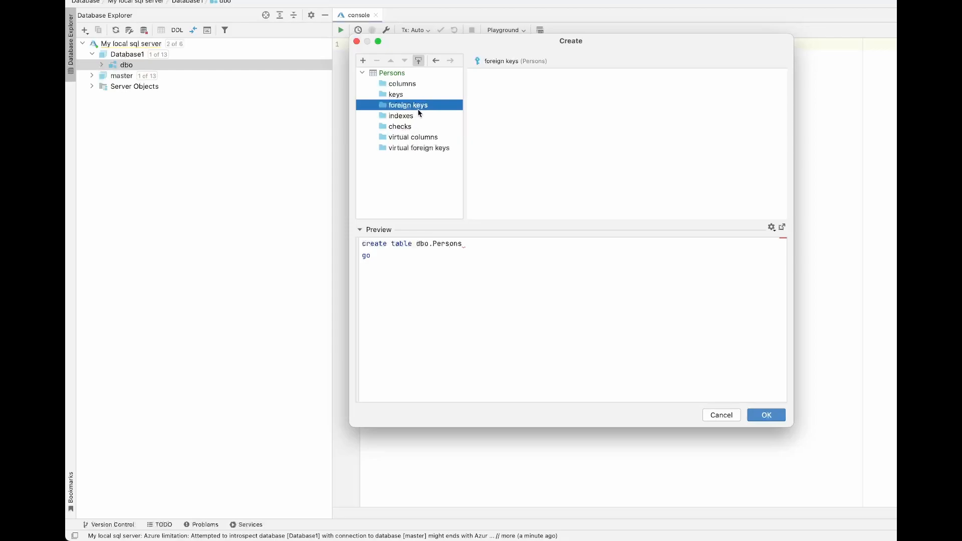
- Add a column named SSN to the Persons table
left_click(401, 86)
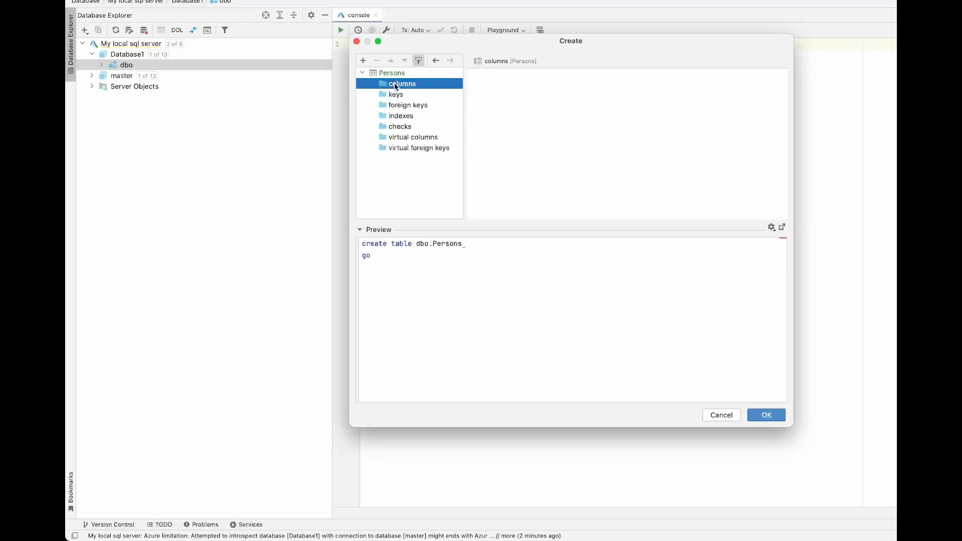
right_click(396, 86)
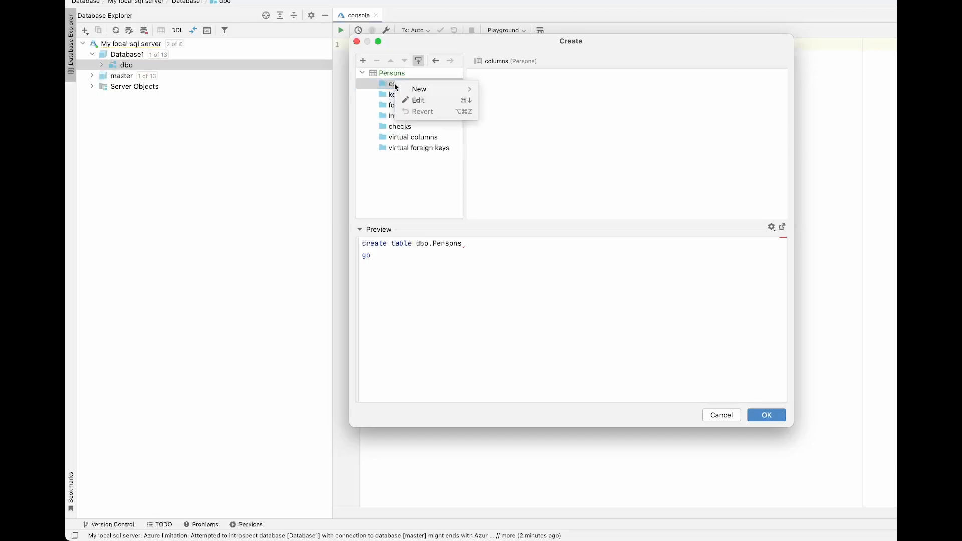
mouse_move(423, 89)
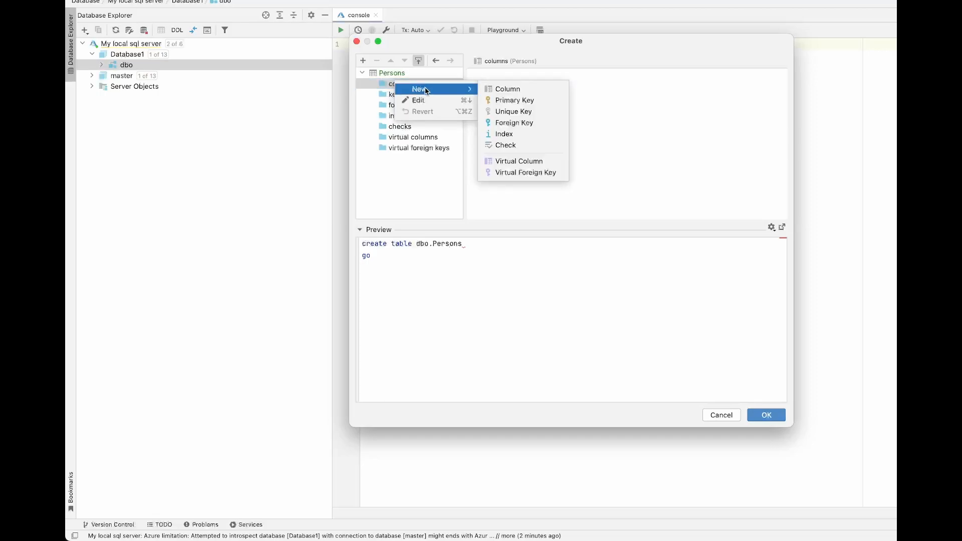
left_click(520, 91)
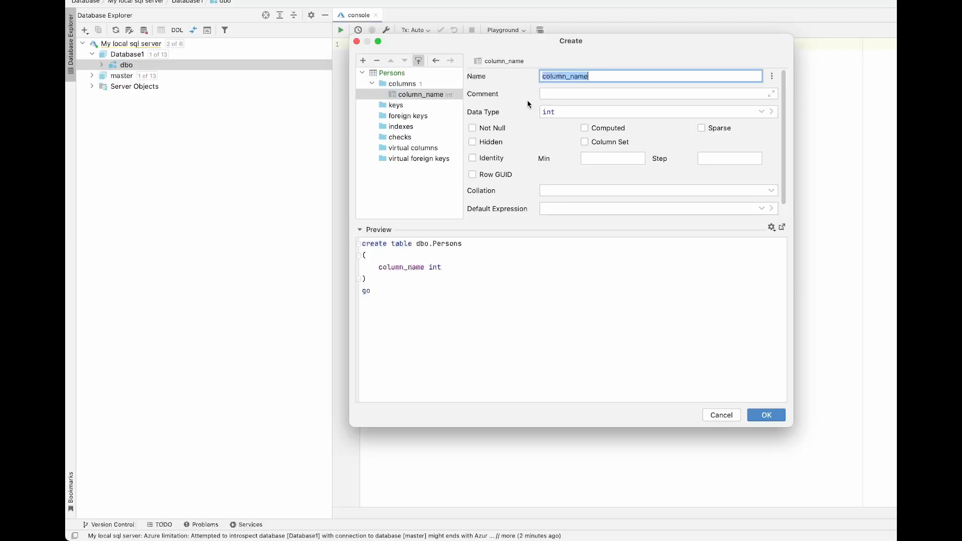
type("SSN")
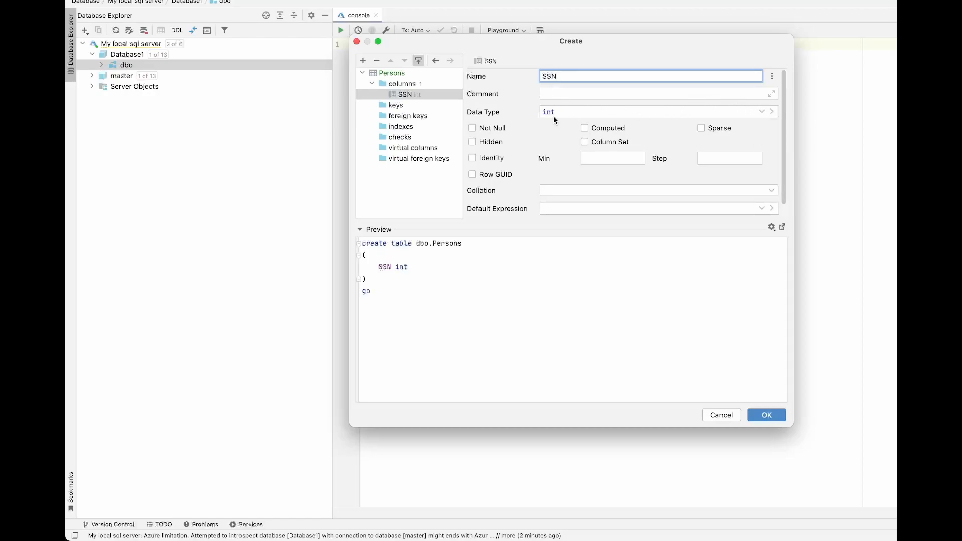
- Set the SSN column's data type to bigint and make the column not null
left_click(614, 111)
type("bi")
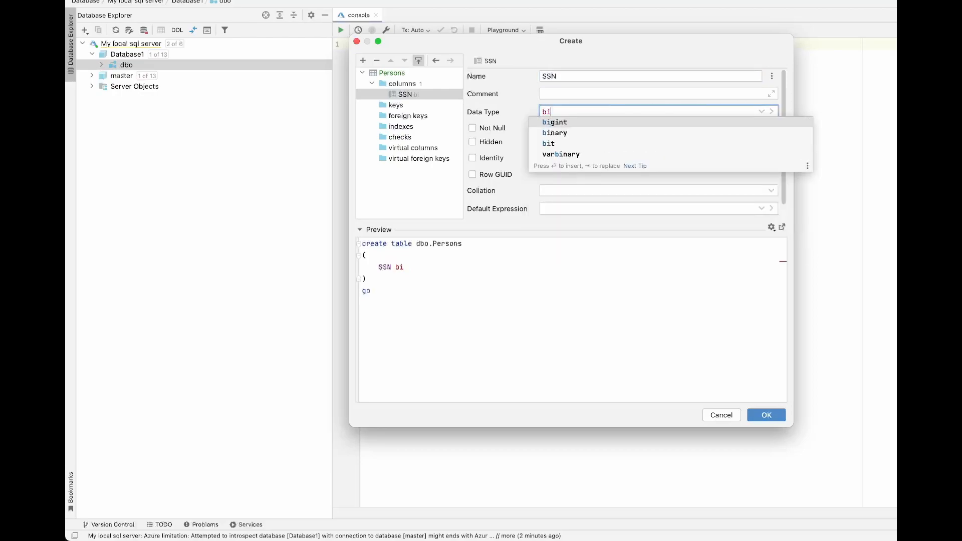
type("g")
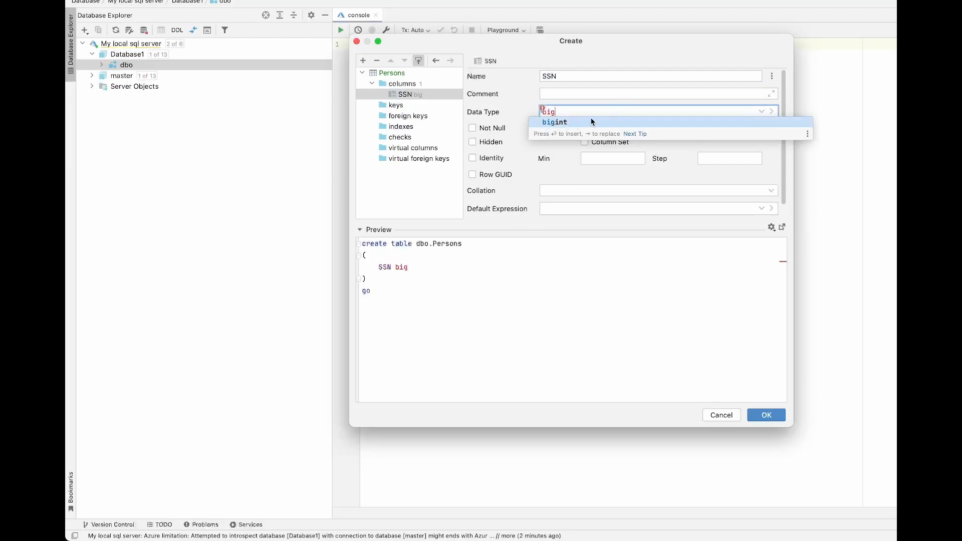
left_click(585, 118)
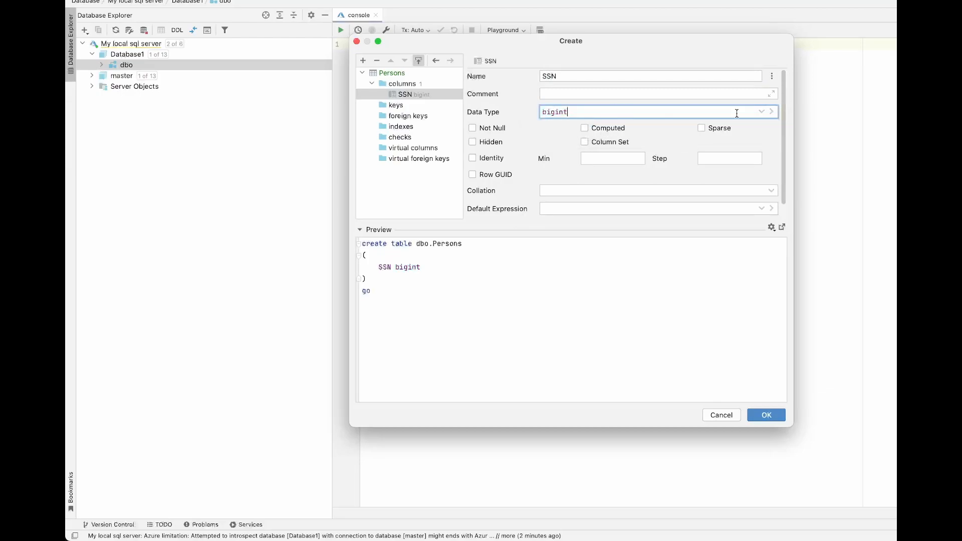
left_click(763, 112)
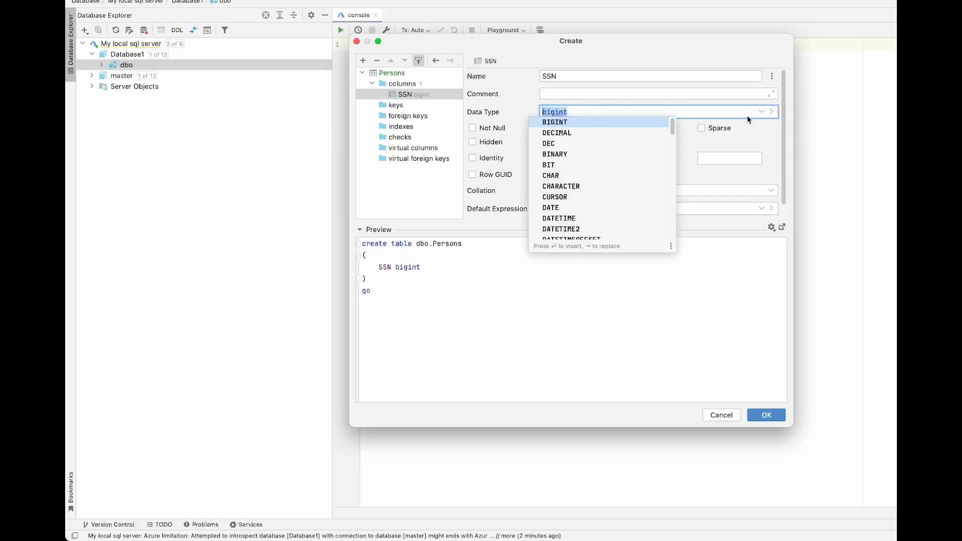
mouse_move(674, 126)
left_mouse_down()
mouse_move(674, 155)
mouse_move(684, 127)
left_mouse_up()
left_click(751, 142)
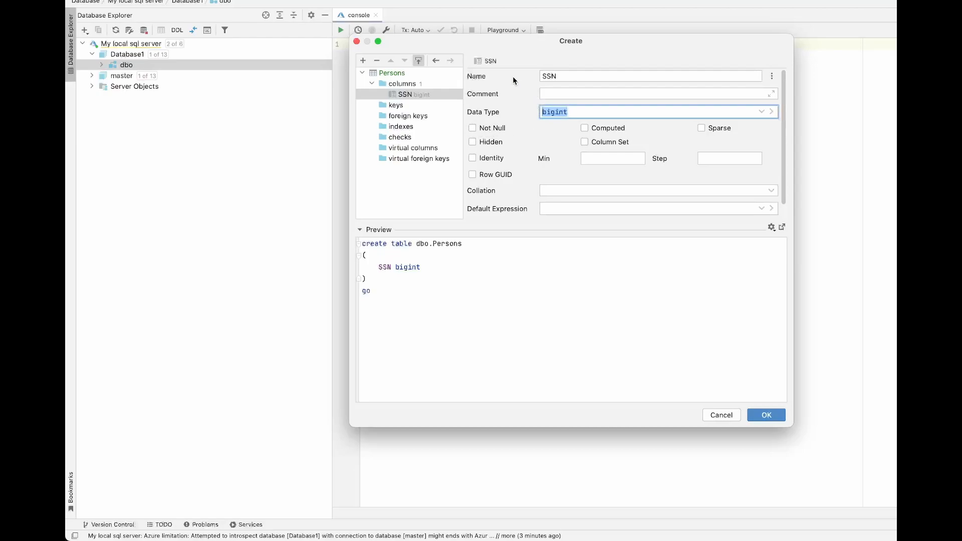
left_click(473, 129)
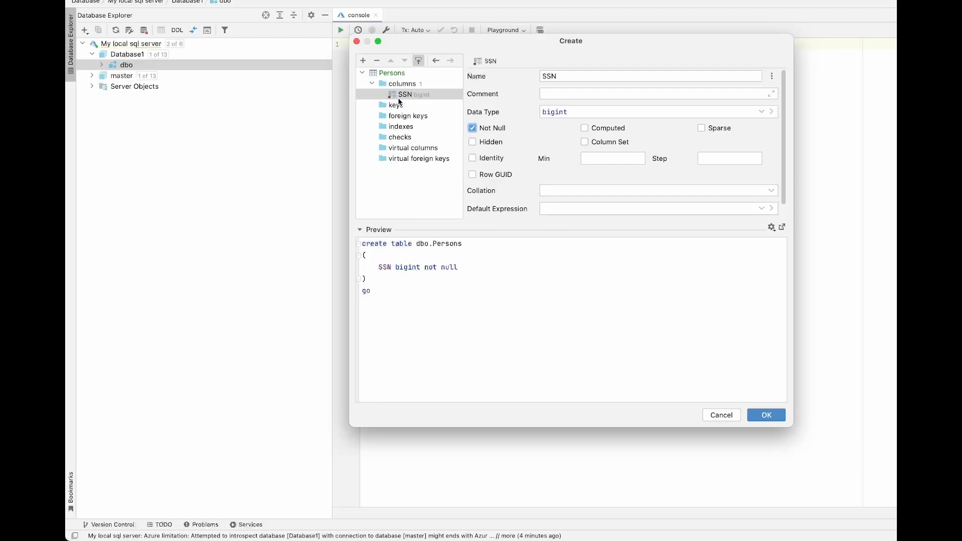
- Add a FirstName column with data type nvarchar(50) to the Persons table
left_click(401, 85)
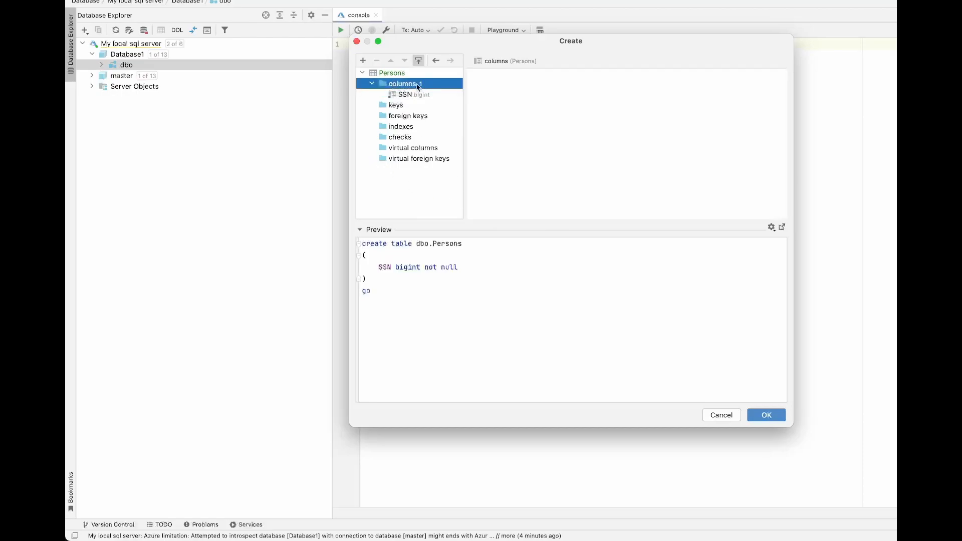
right_click(418, 86)
mouse_move(443, 89)
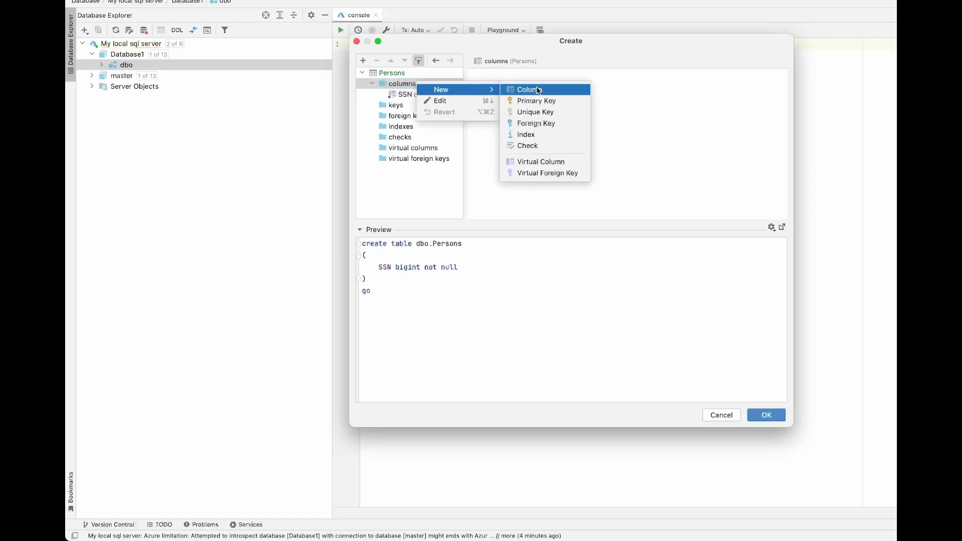
left_click(570, 91)
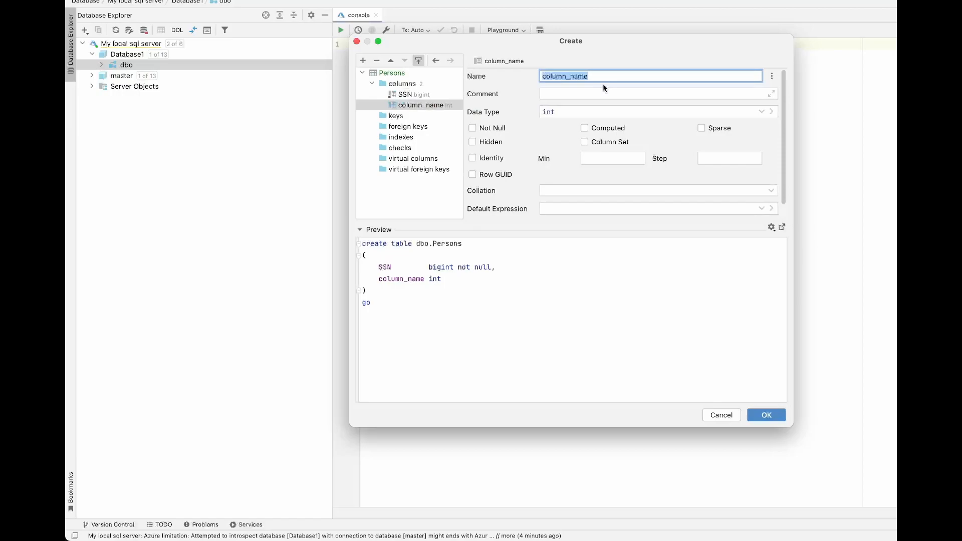
type("First")
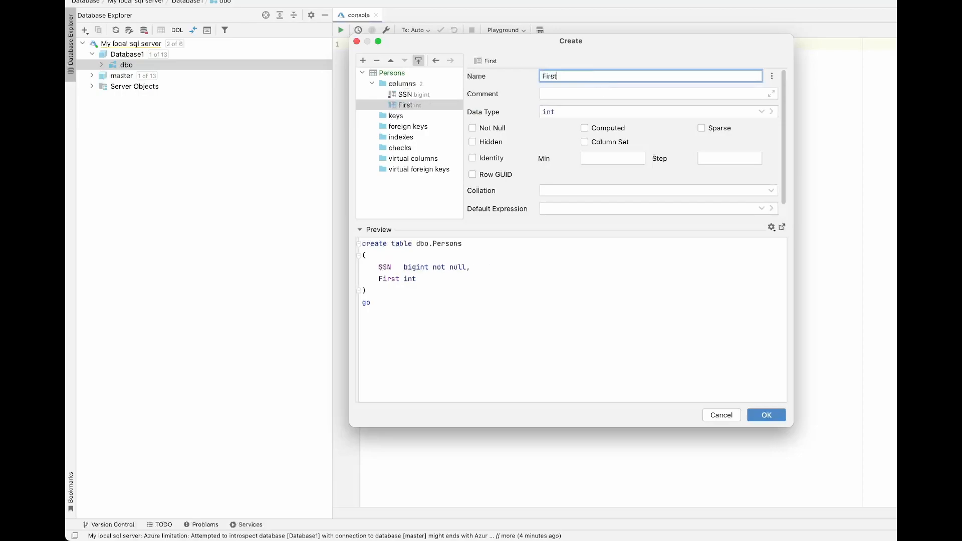
type("Name")
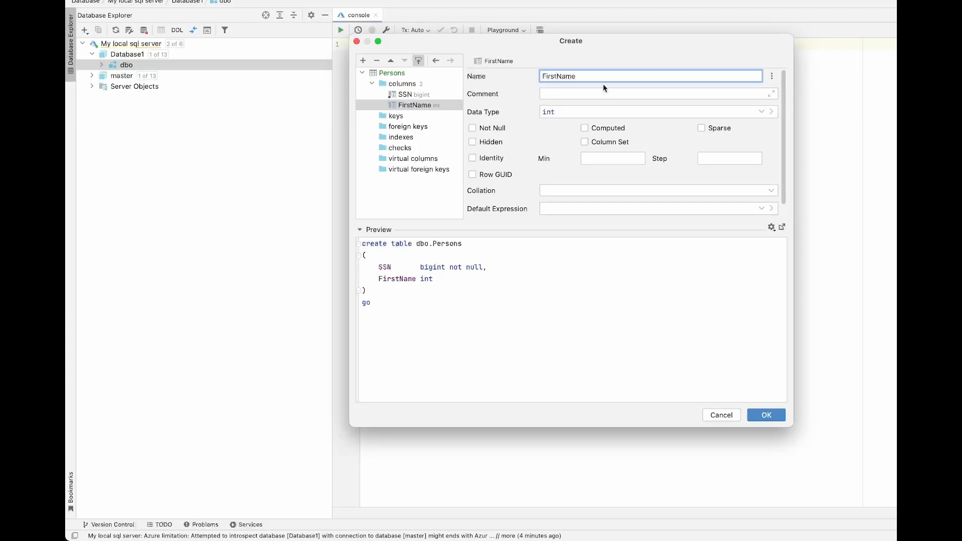
left_click(568, 112)
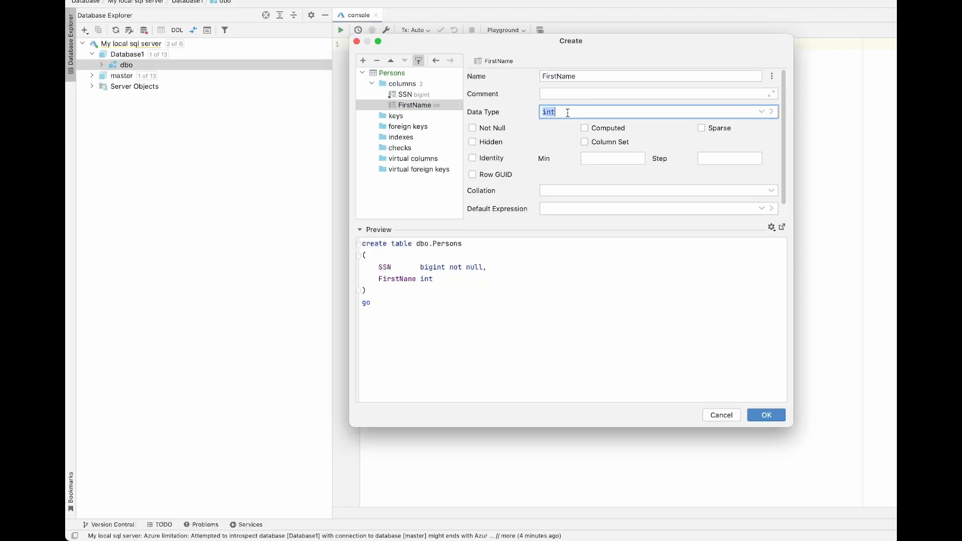
type("nvarcha")
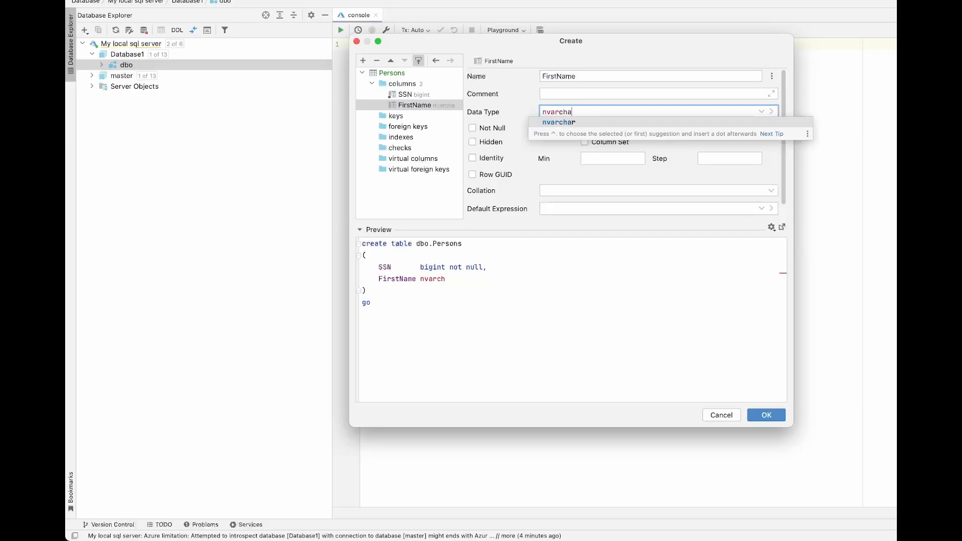
type("r(50)")
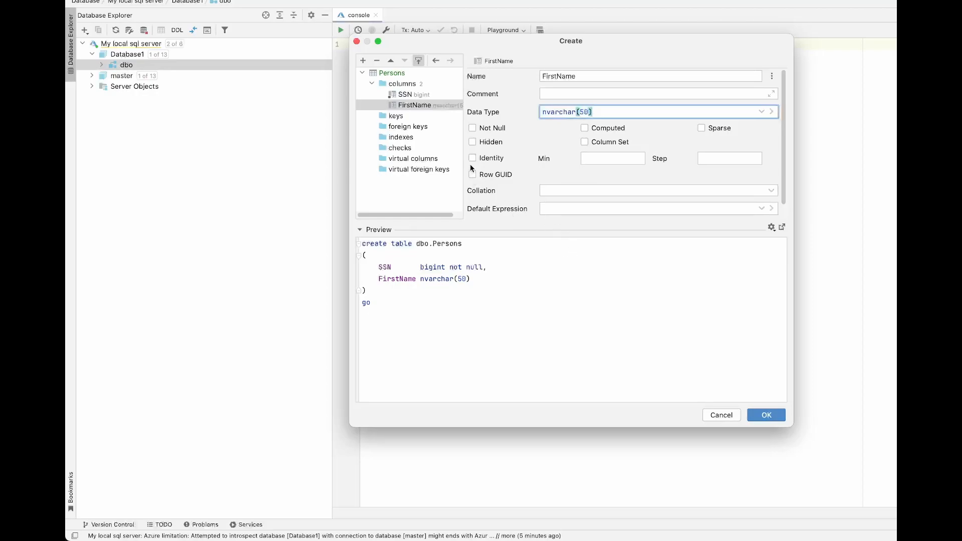
- Add a LastName column with data type nvarchar(50) to the Persons table
left_click(407, 86)
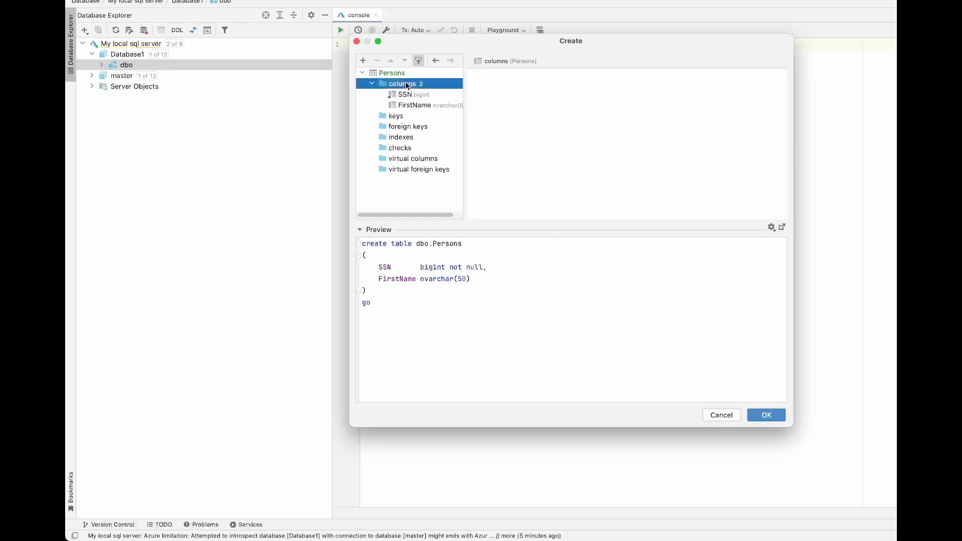
right_click(407, 85)
mouse_move(431, 91)
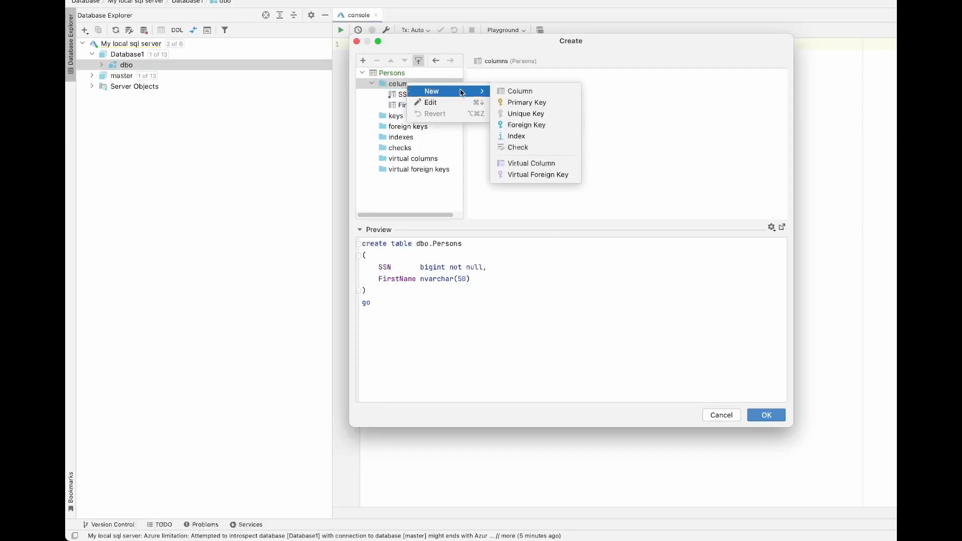
left_click(536, 91)
type("LastName")
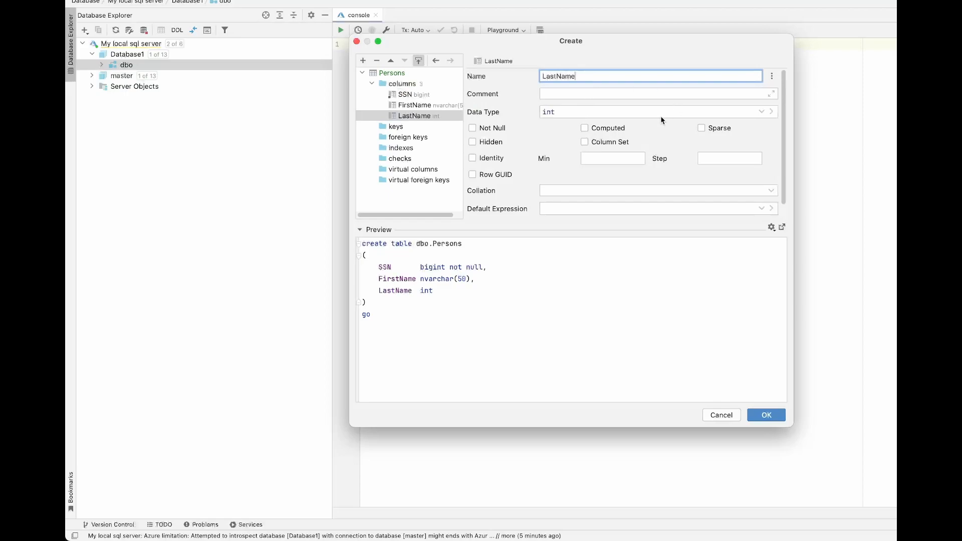
left_click(595, 113)
type("nvar")
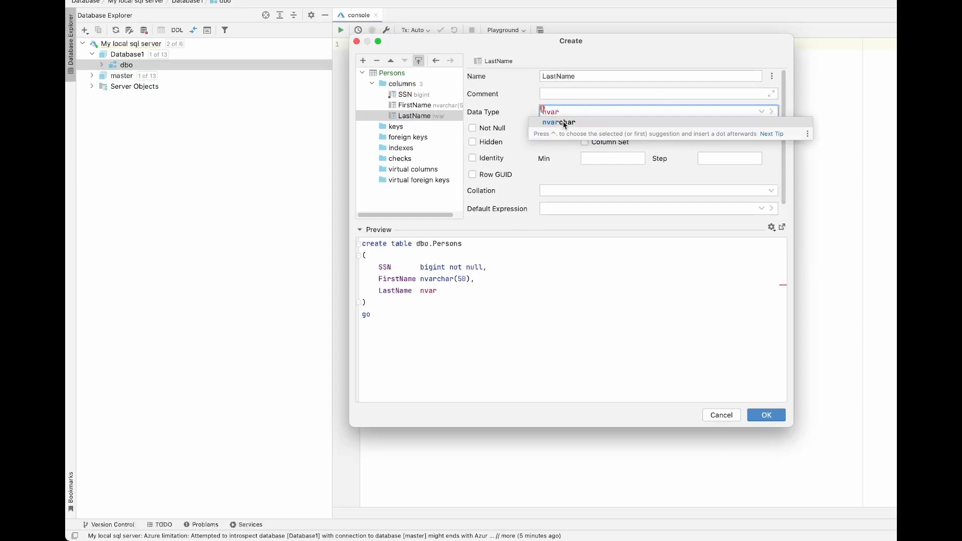
key("Return")
type("(50)")
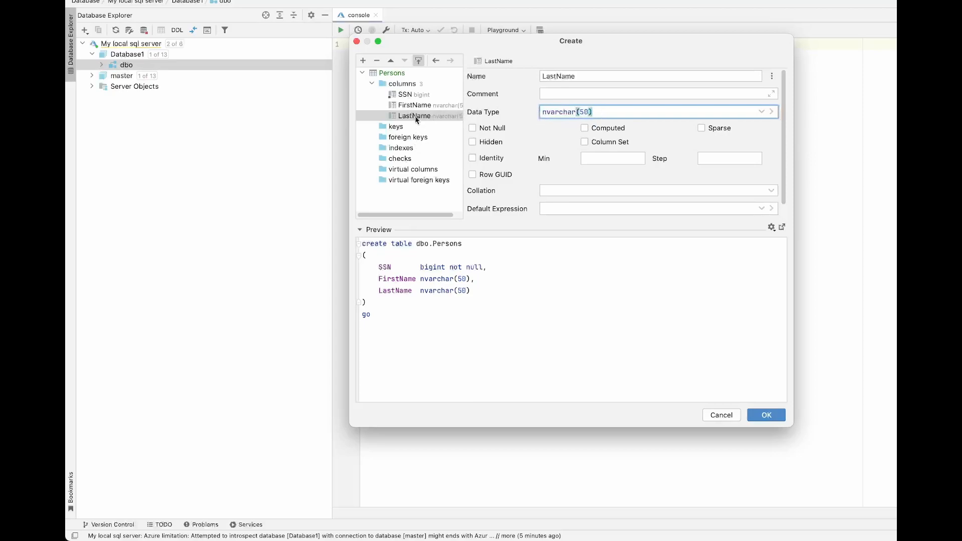
- Add an Address column with data type nvarchar(50) to the Persons table
left_click(406, 84)
right_click(423, 85)
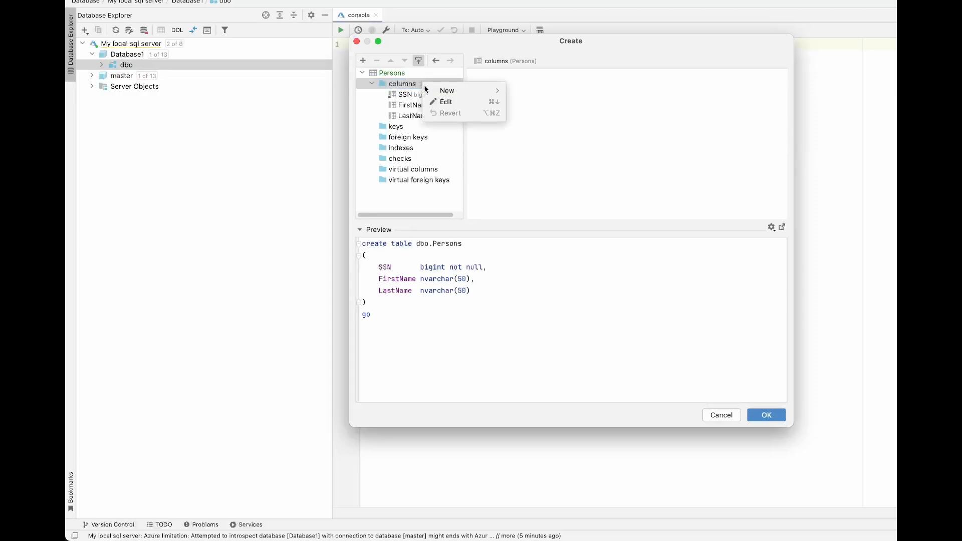
mouse_move(445, 87)
left_click(540, 90)
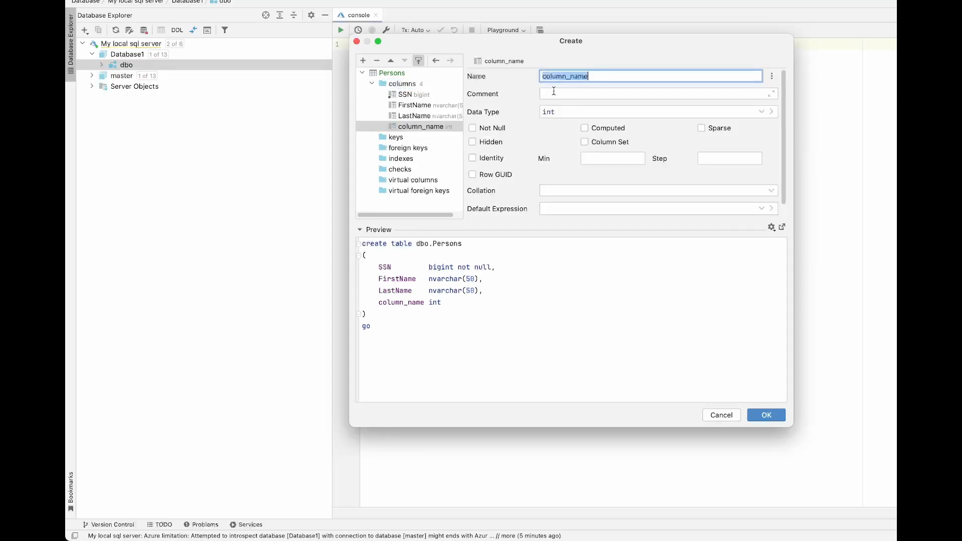
type("A")
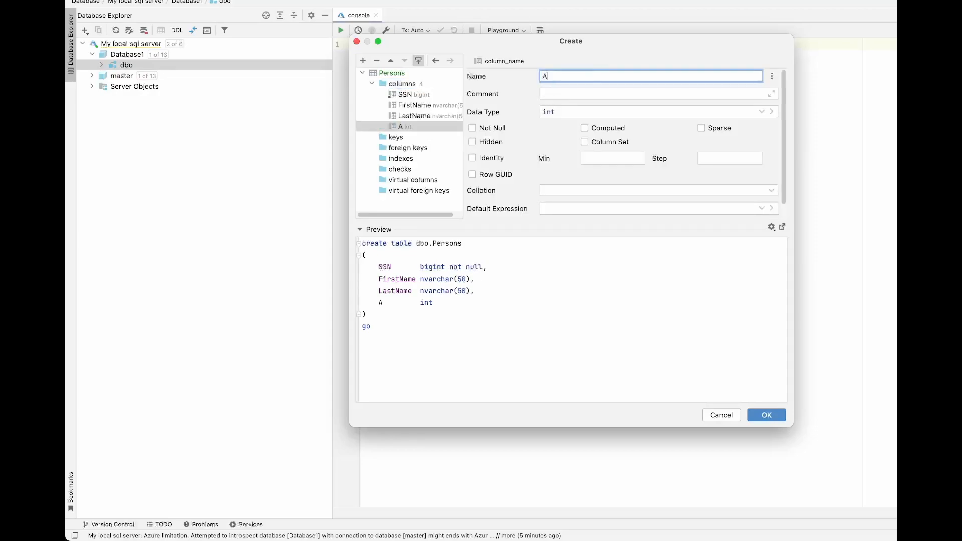
type("ddress")
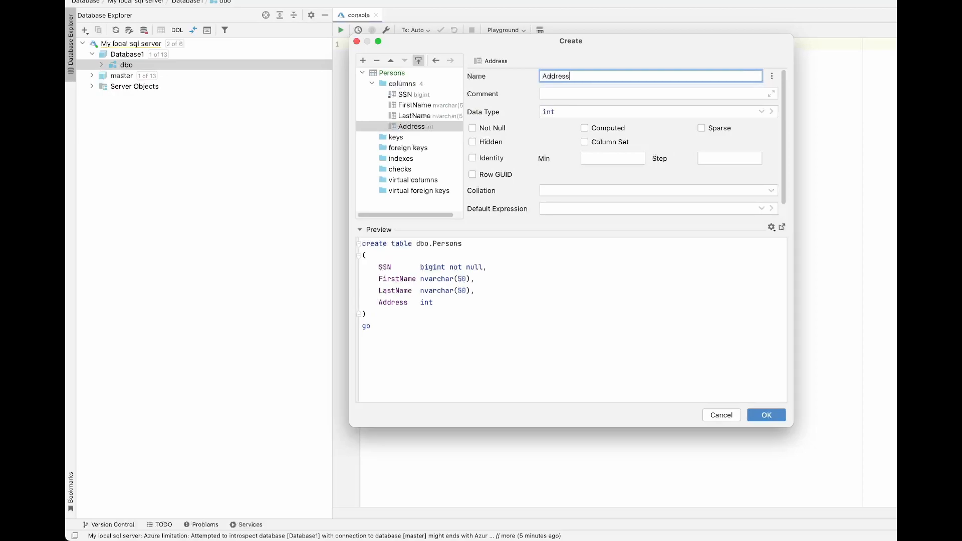
left_click(598, 115)
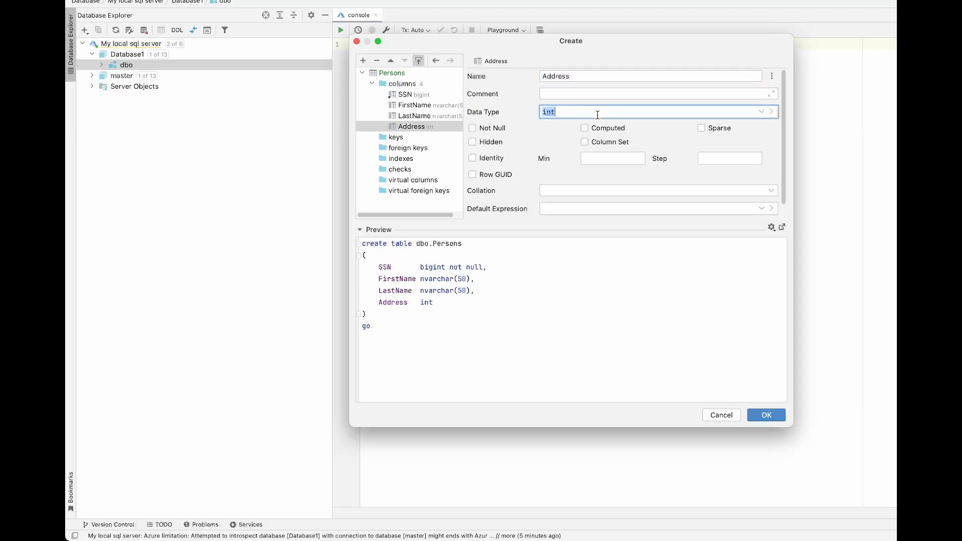
type("nv")
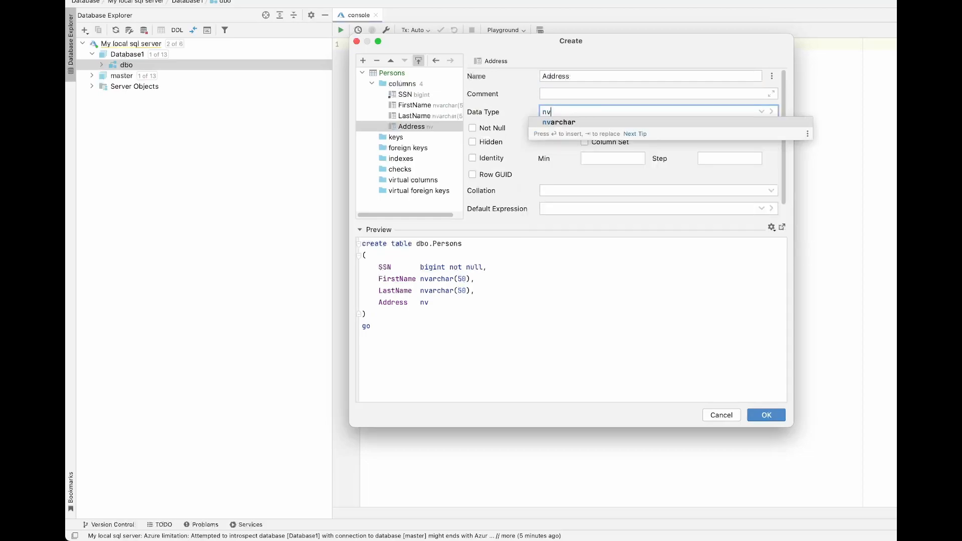
type("archar(5)")
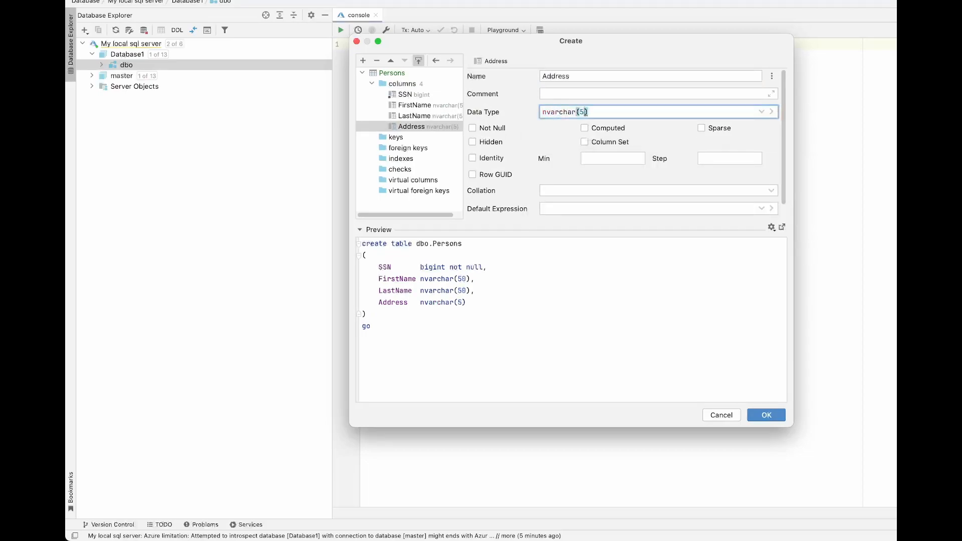
type("0)")
- Review the generated create table script for dbo.Persons and create the table
left_click(515, 328)
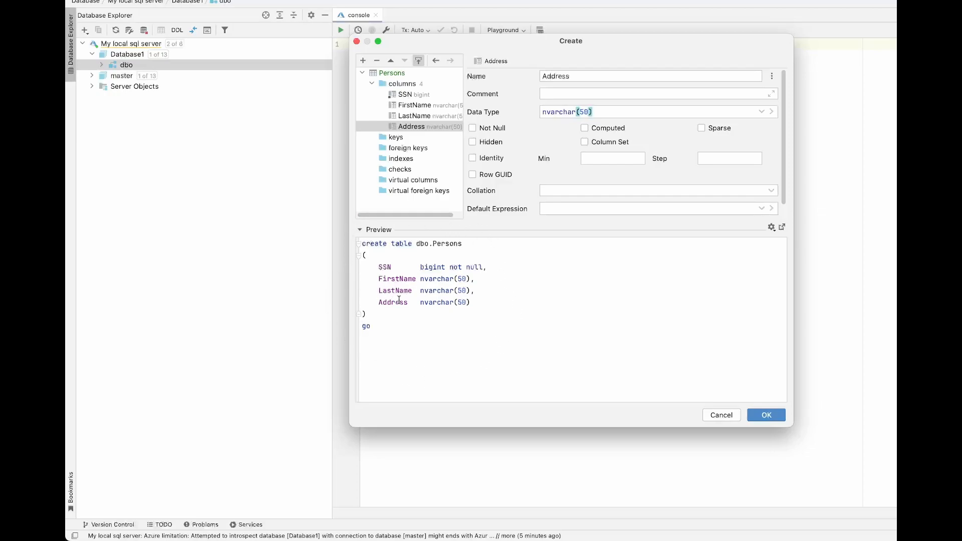
left_click_drag(364, 245, 490, 329)
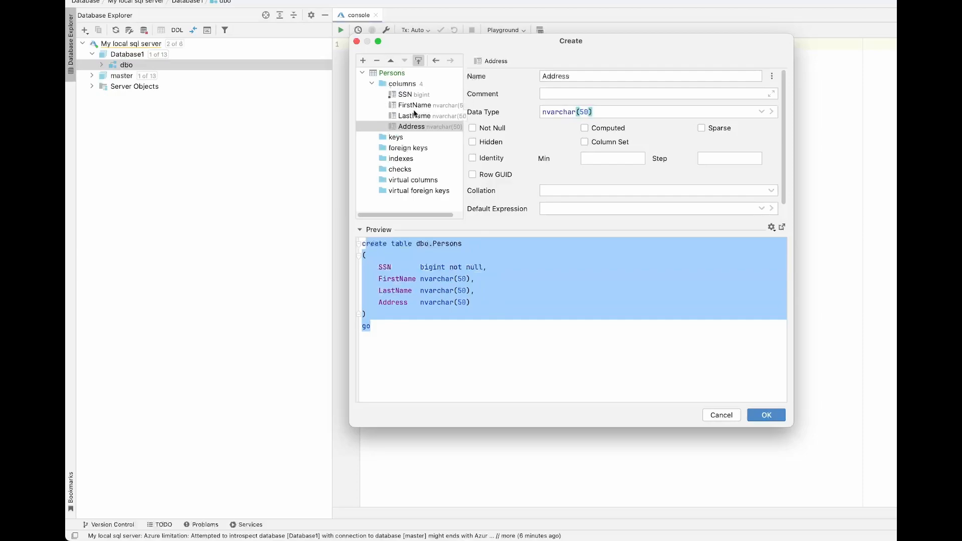
left_click(405, 315)
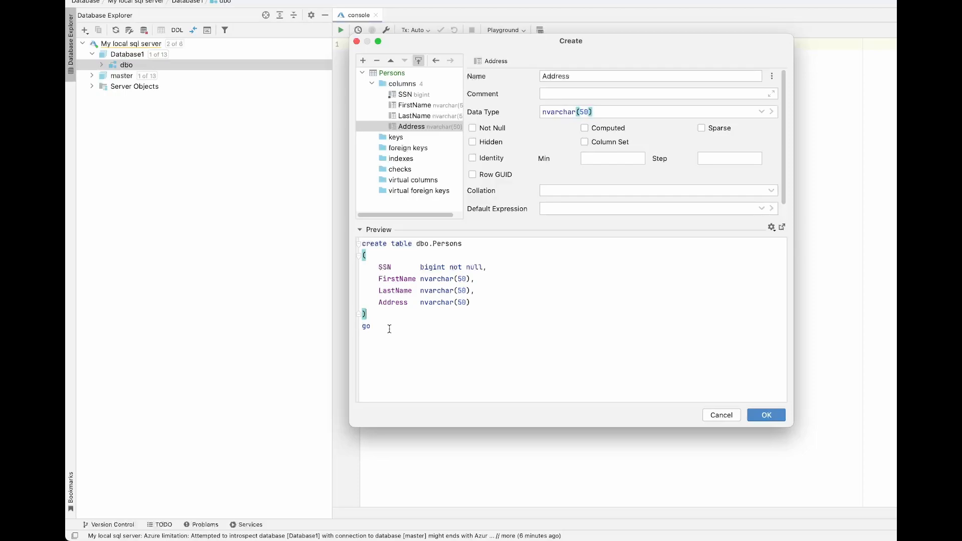
left_click_drag(397, 333, 351, 239)
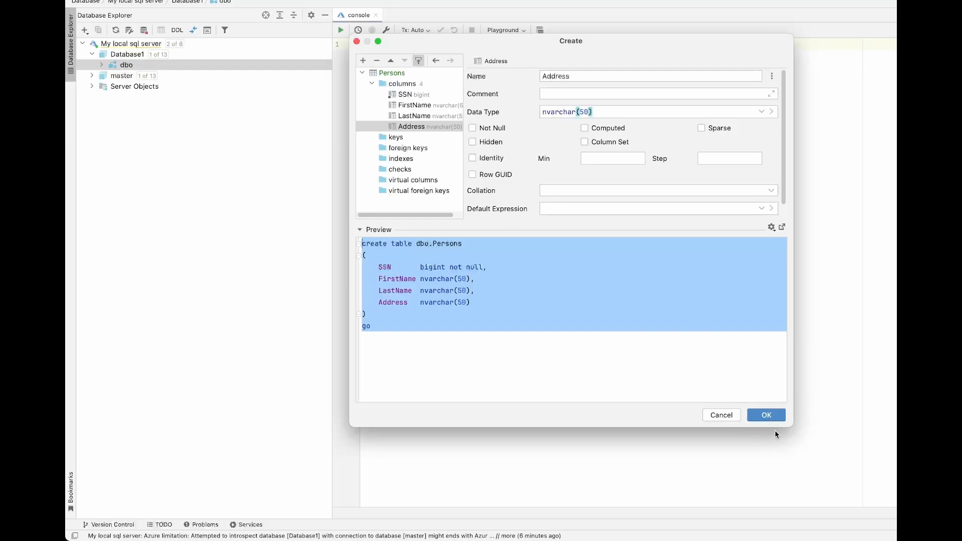
left_click(784, 421)
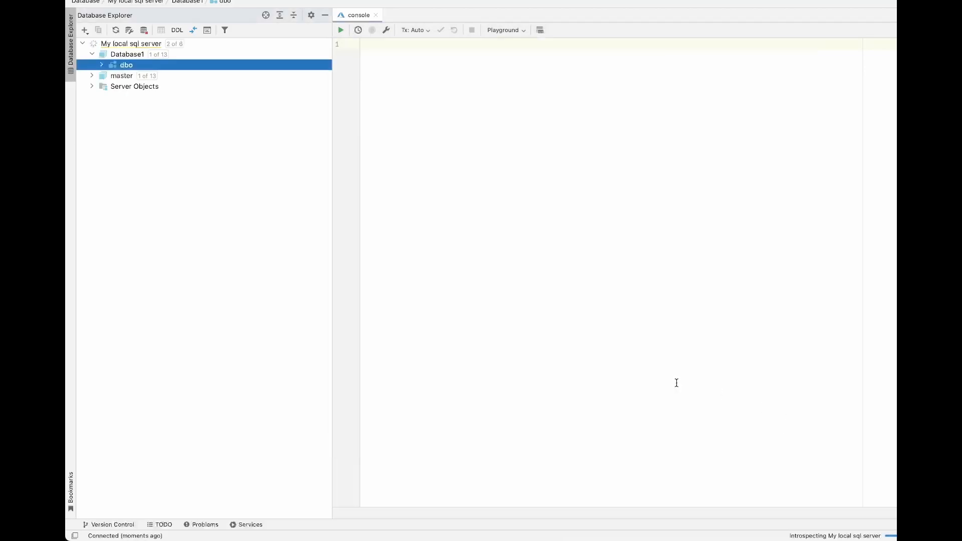
- Expand the dbo schema of Database1 and refresh it together with the cached database structure
left_click(101, 65)
left_click(116, 30)
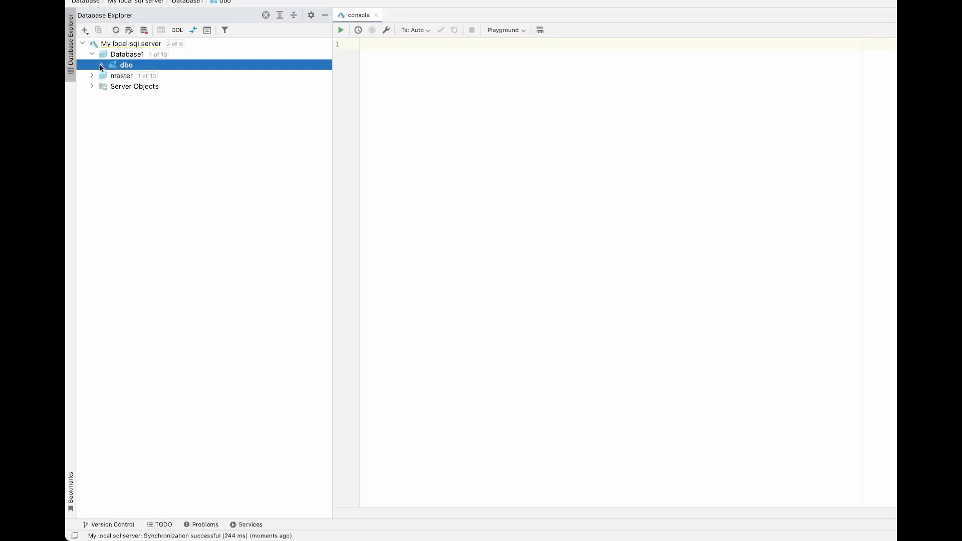
left_click(151, 55)
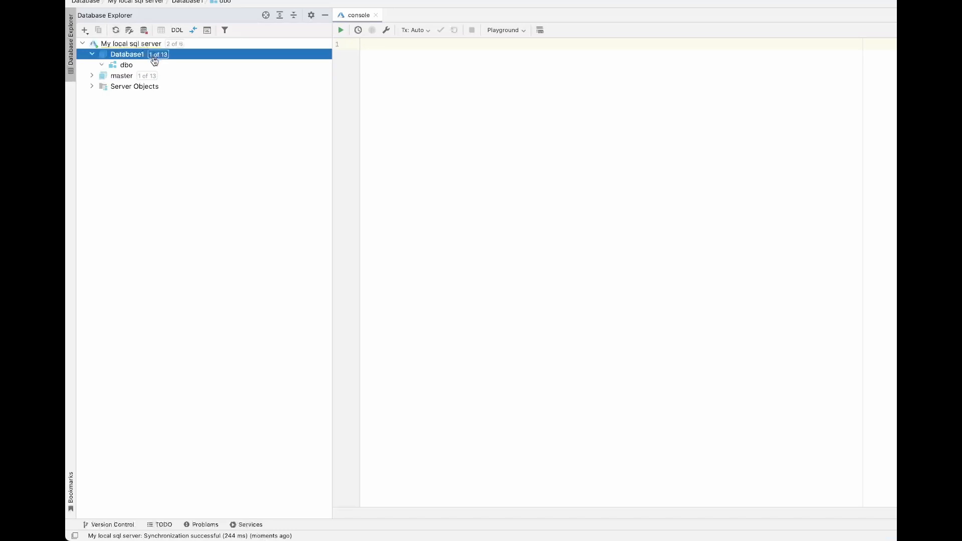
left_click(134, 65)
left_click(117, 32)
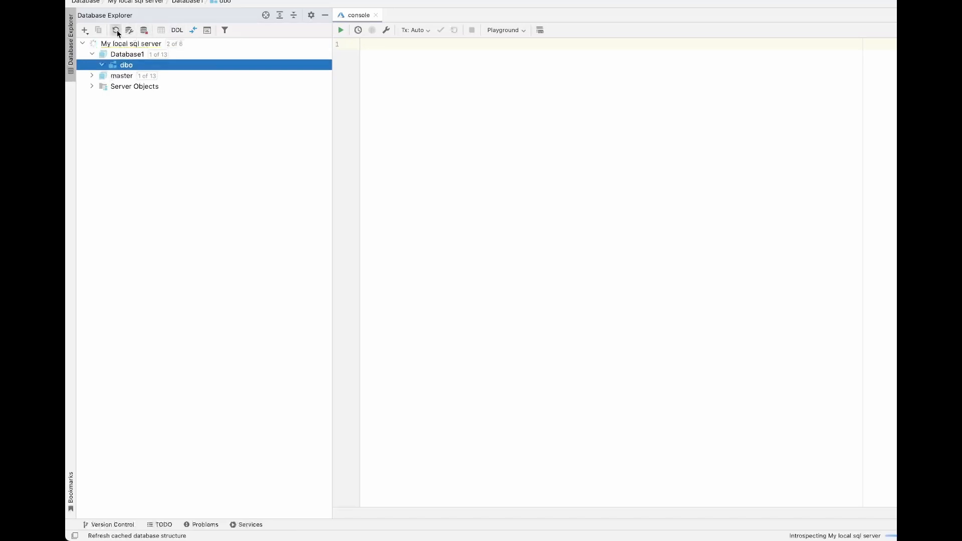
right_click(119, 66)
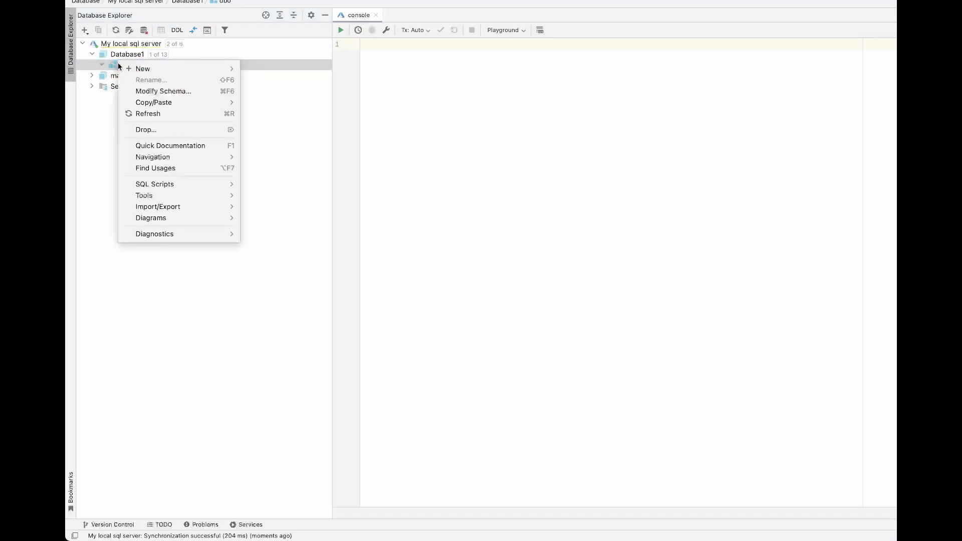
left_click(170, 114)
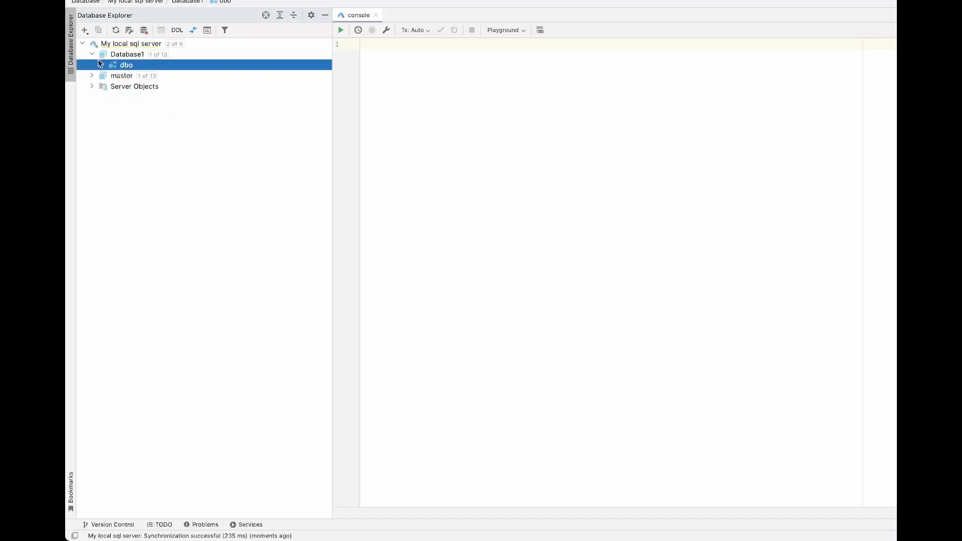
left_click(112, 30)
left_click(111, 30)
- Select the dbo schema explicitly in Database1's list of displayed schemas and apply the selection
right_click(154, 55)
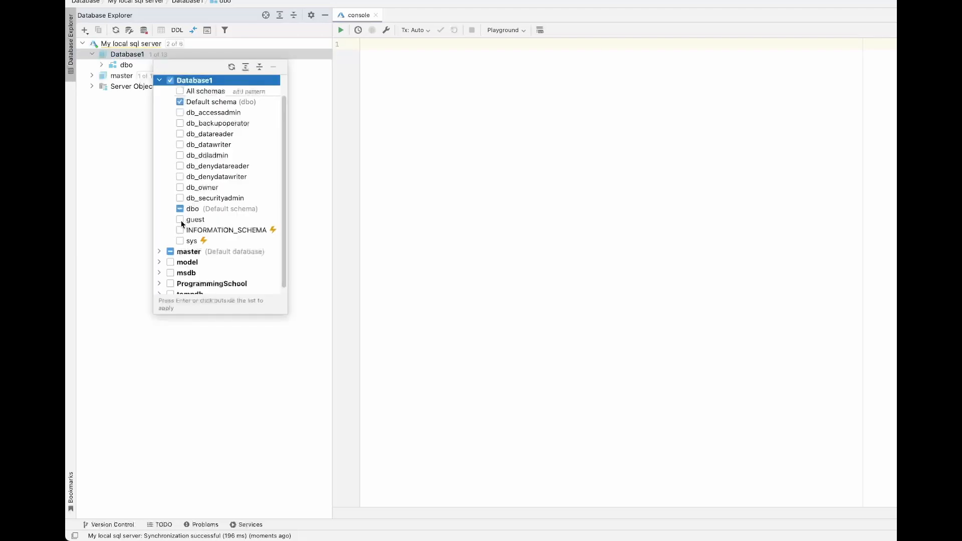
scroll(184, 221, "up", 1)
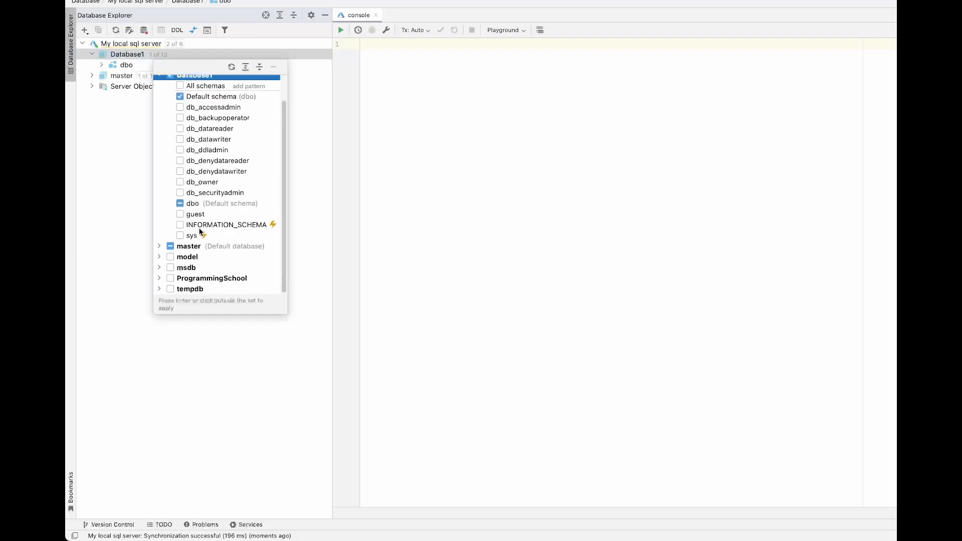
left_click(181, 220)
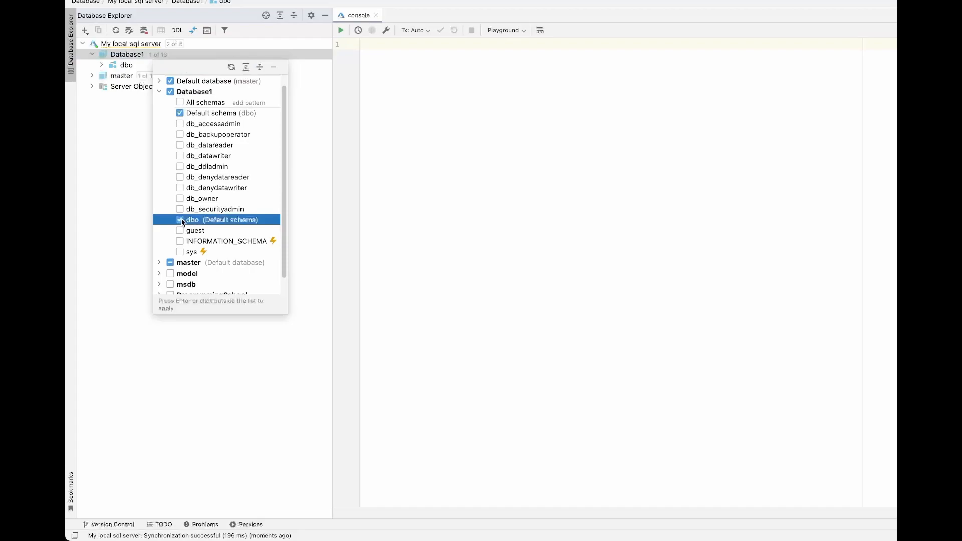
left_click(143, 111)
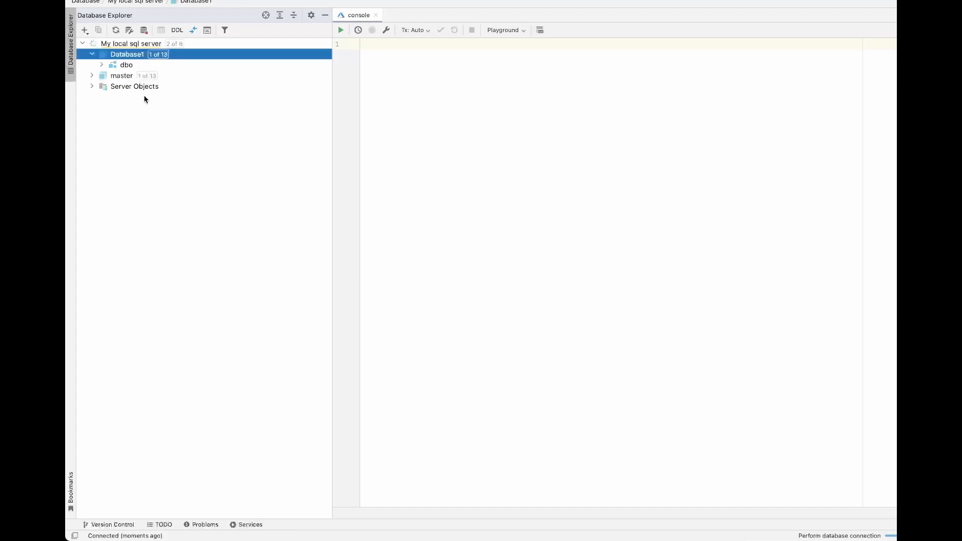
- Refresh the dbo schema again with the new schema selection applied
right_click(103, 65)
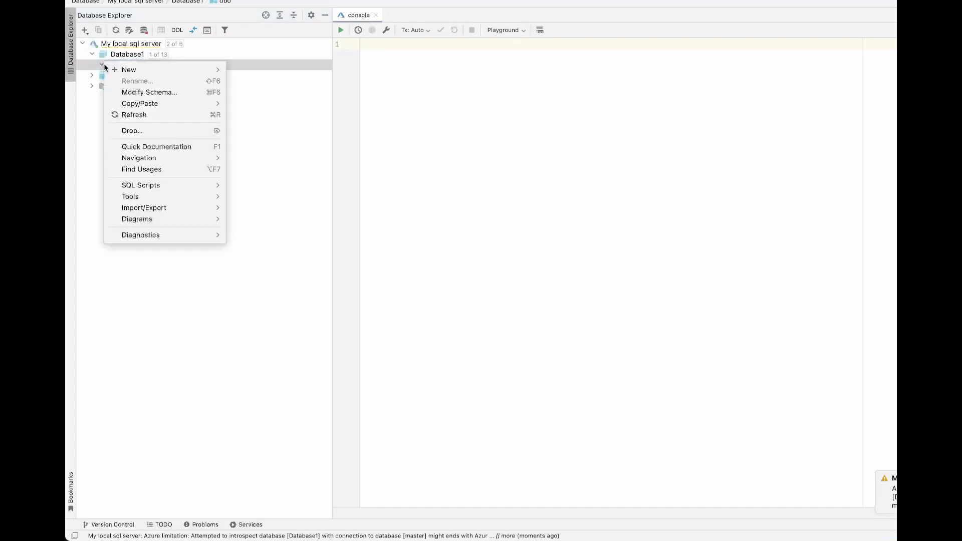
left_click(150, 115)
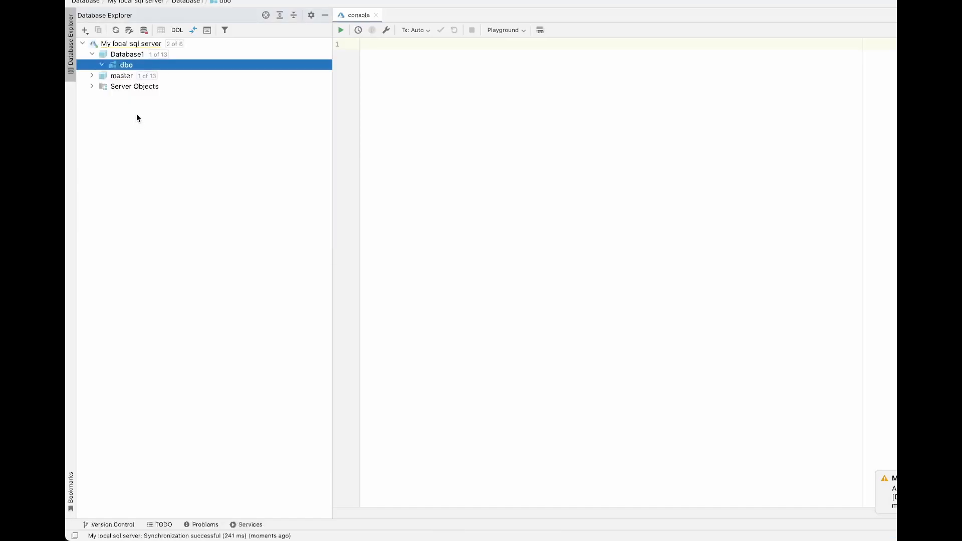
left_click(117, 31)
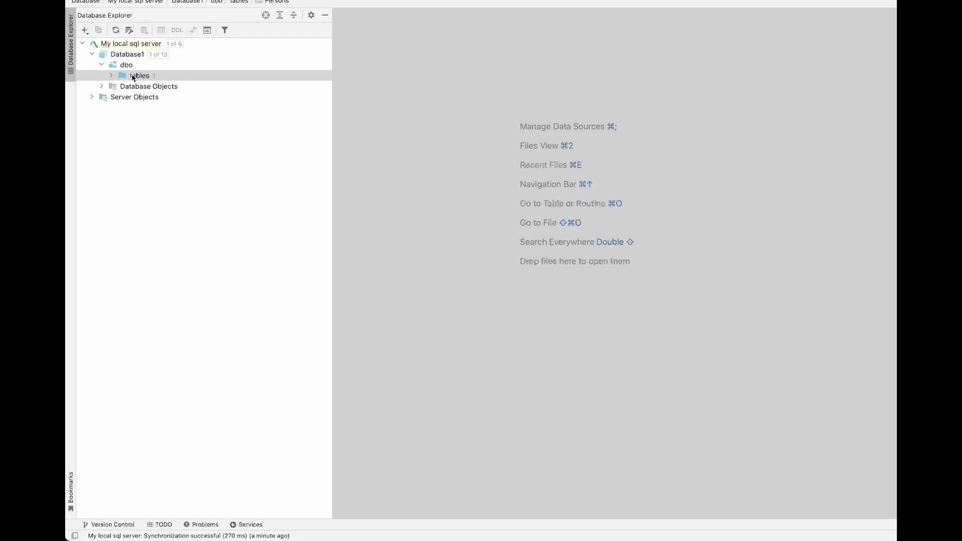
- Expand the dbo tables, inspect the Persons table's columns in its modification dialog, and close the dialog
left_click(111, 75)
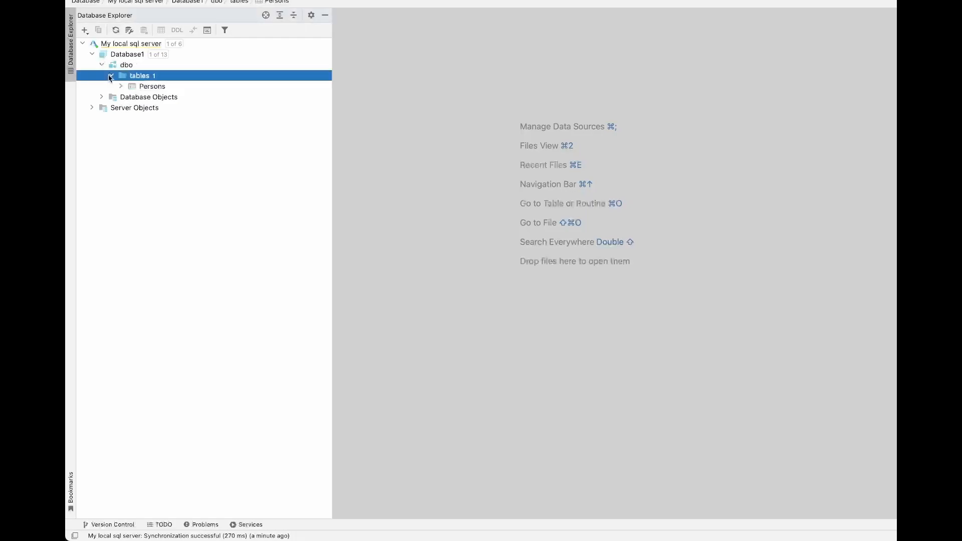
right_click(148, 88)
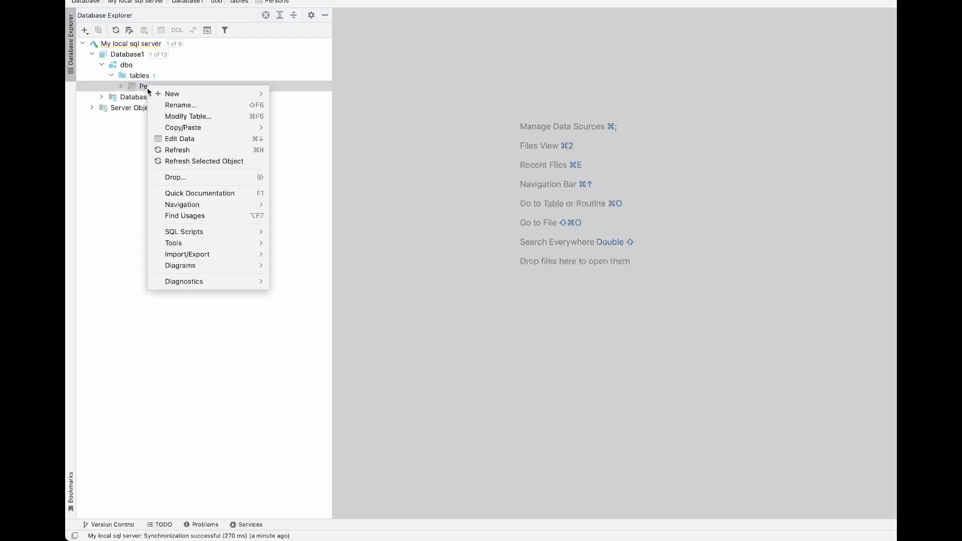
left_click(224, 119)
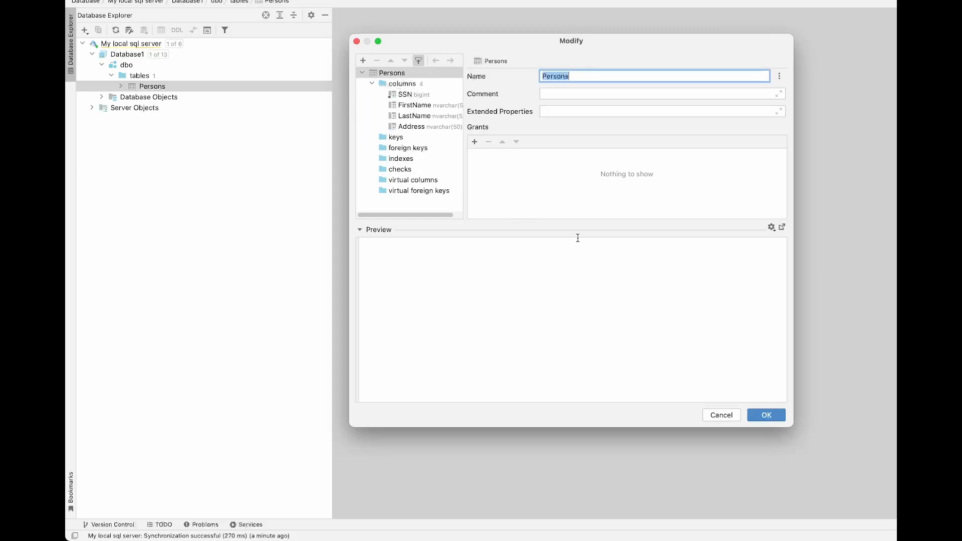
left_click(767, 415)
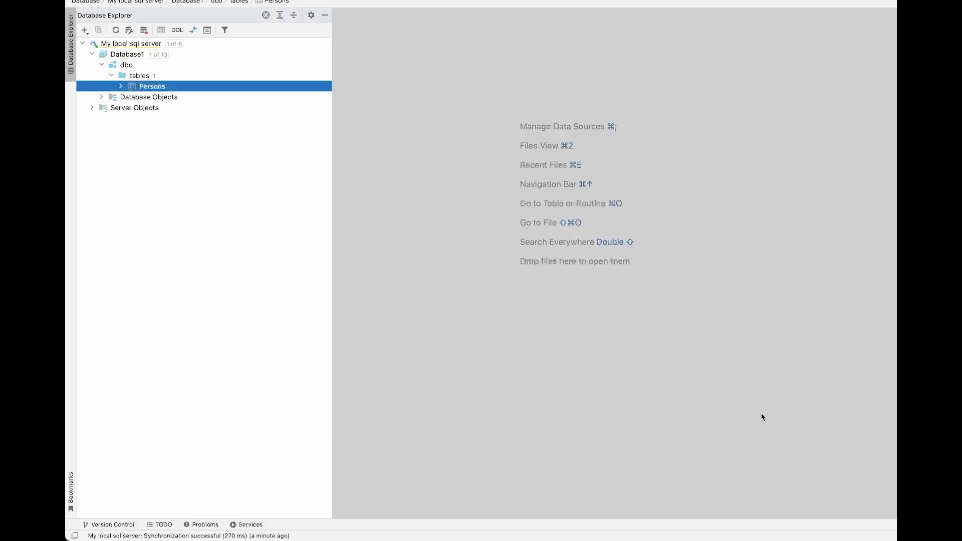